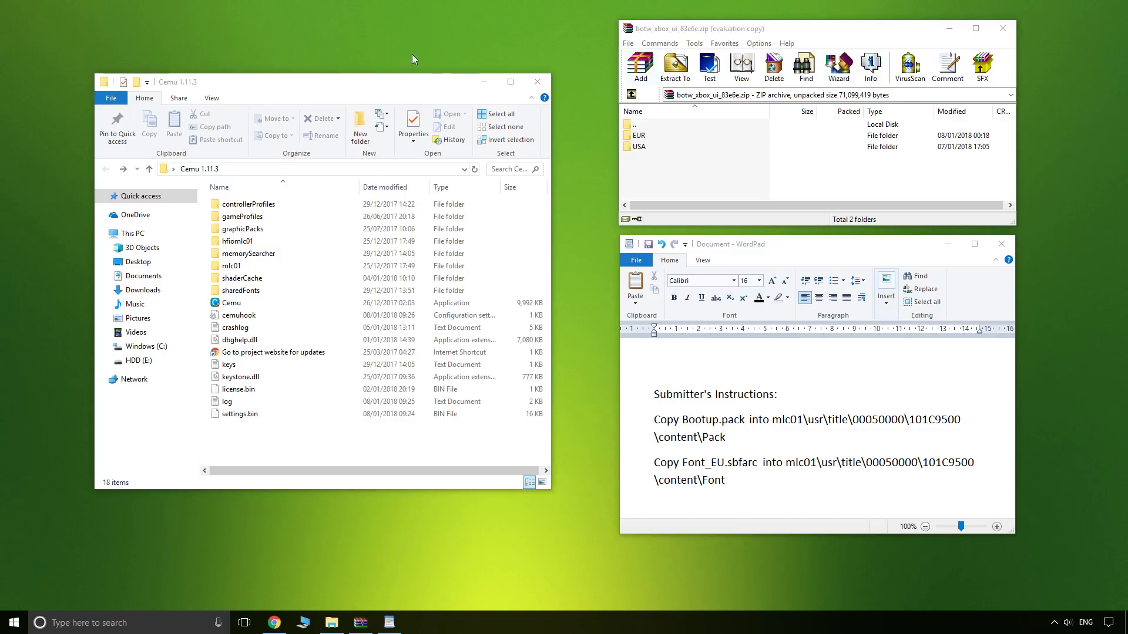
Review the archive's EUR and USA folders and the submitter's copy instructions for Bootup.pack and the font file.
left_click(794, 32)
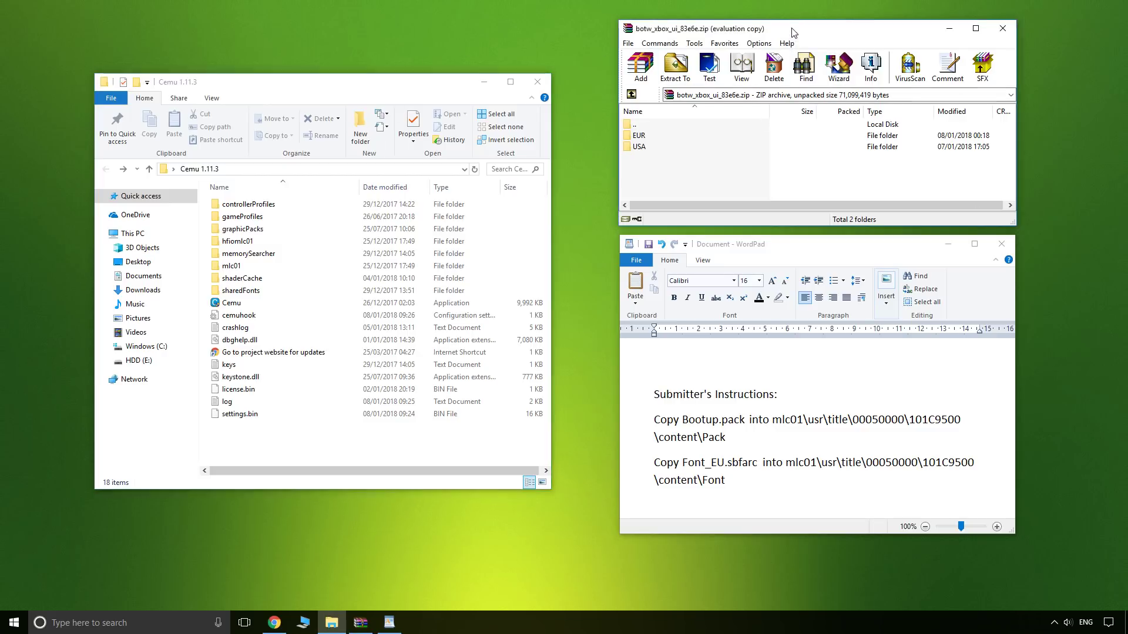
left_click(817, 250)
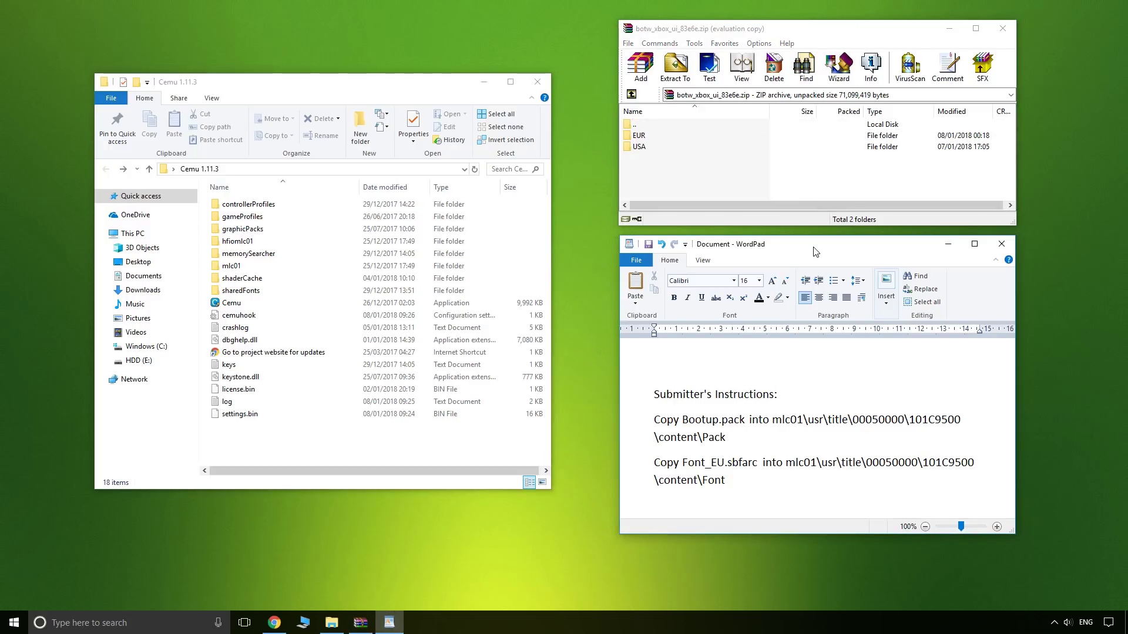
left_click(681, 139)
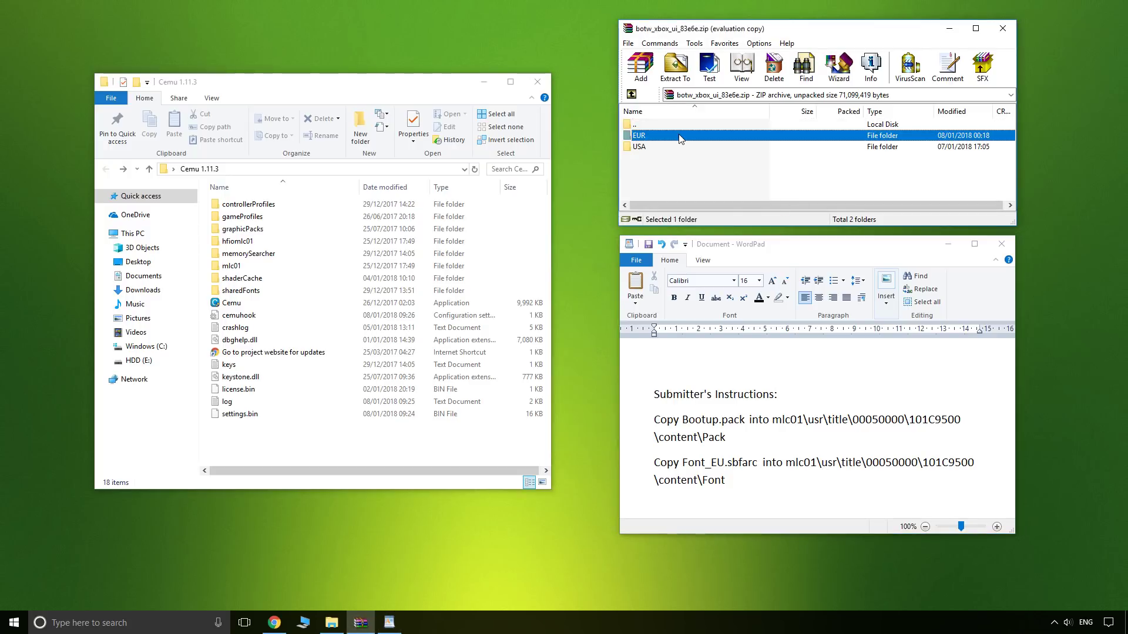
left_click(678, 150)
left_click(692, 171)
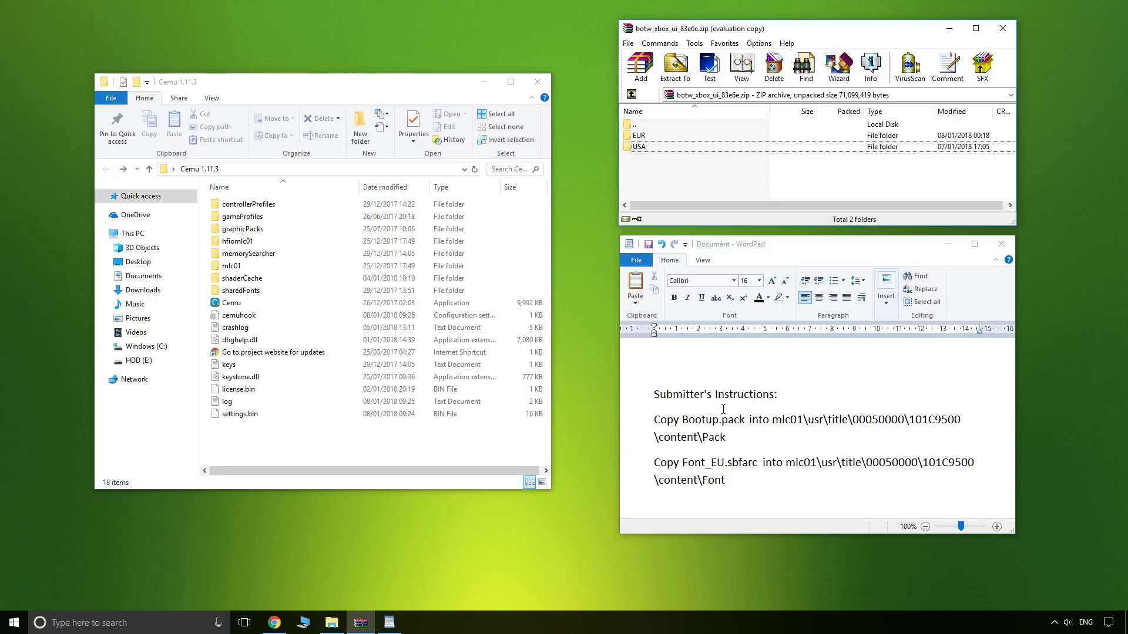
left_click(656, 420)
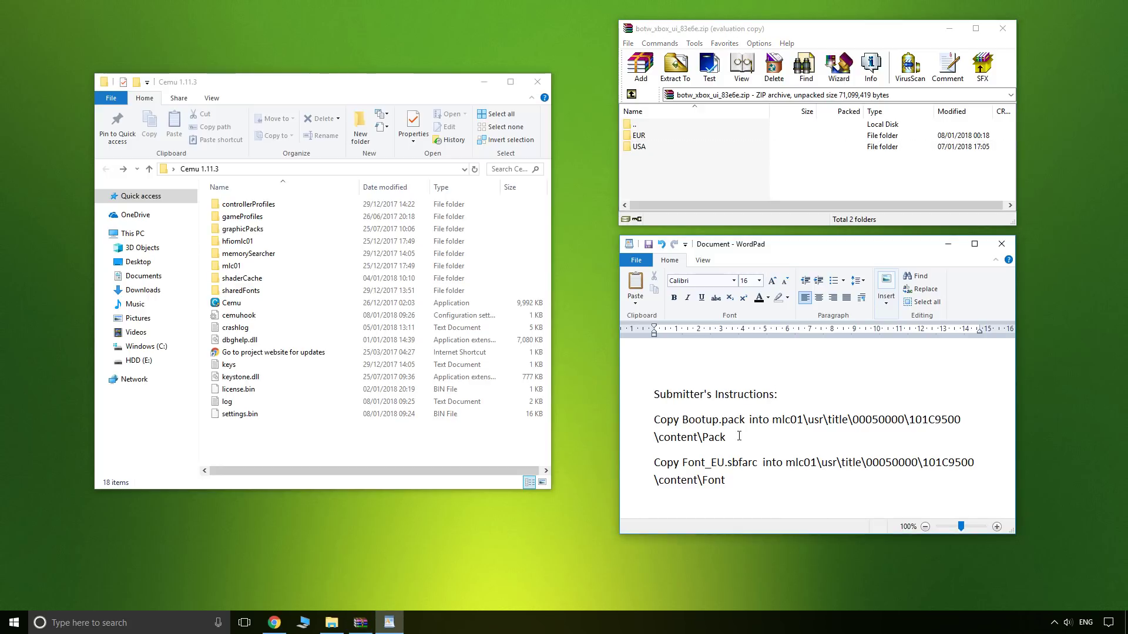
left_click_drag(737, 436, 660, 423)
left_click_drag(735, 473, 657, 464)
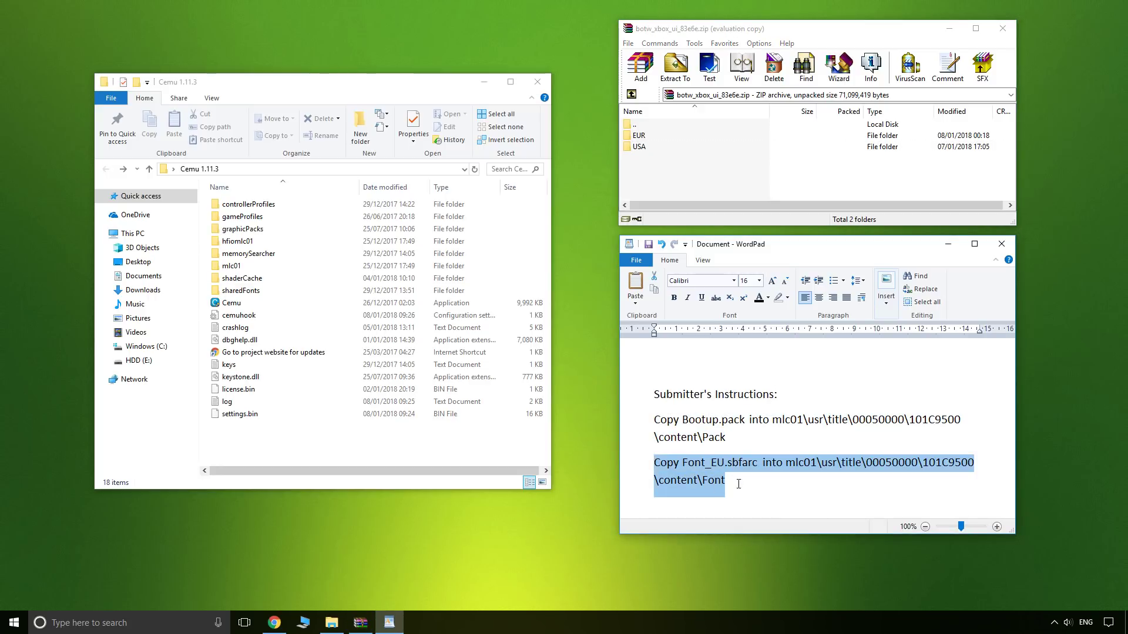
left_click(739, 484)
Inspect the files in the archive's EUR folder, and open the USA folder containing Bootup.pack and Font_US.sbfarc.
double_click(667, 148)
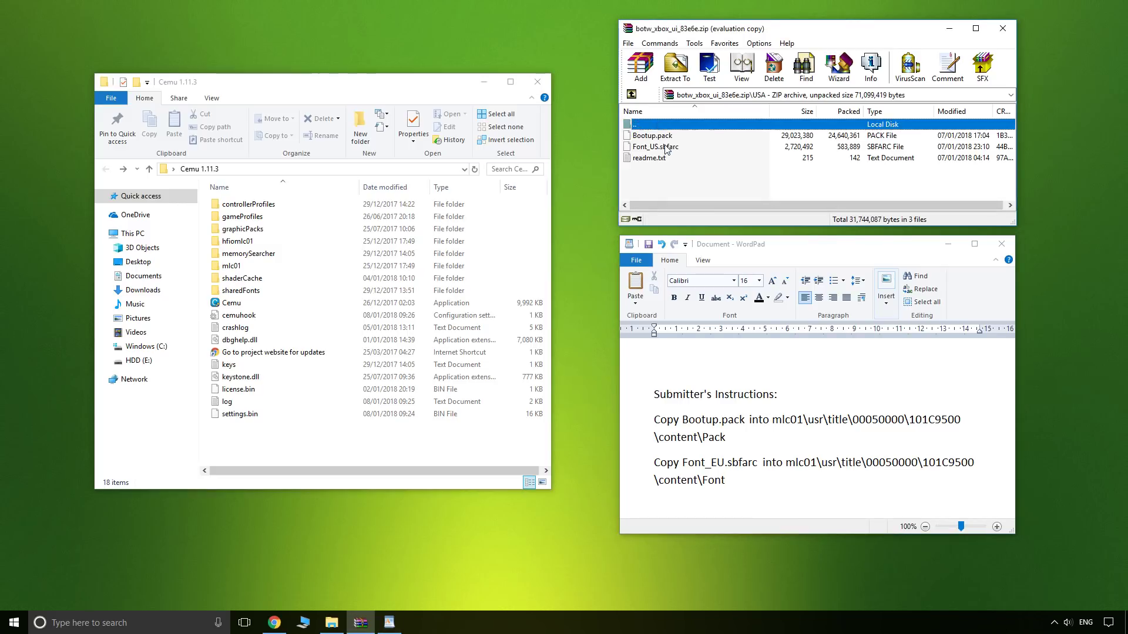
double_click(645, 124)
double_click(667, 136)
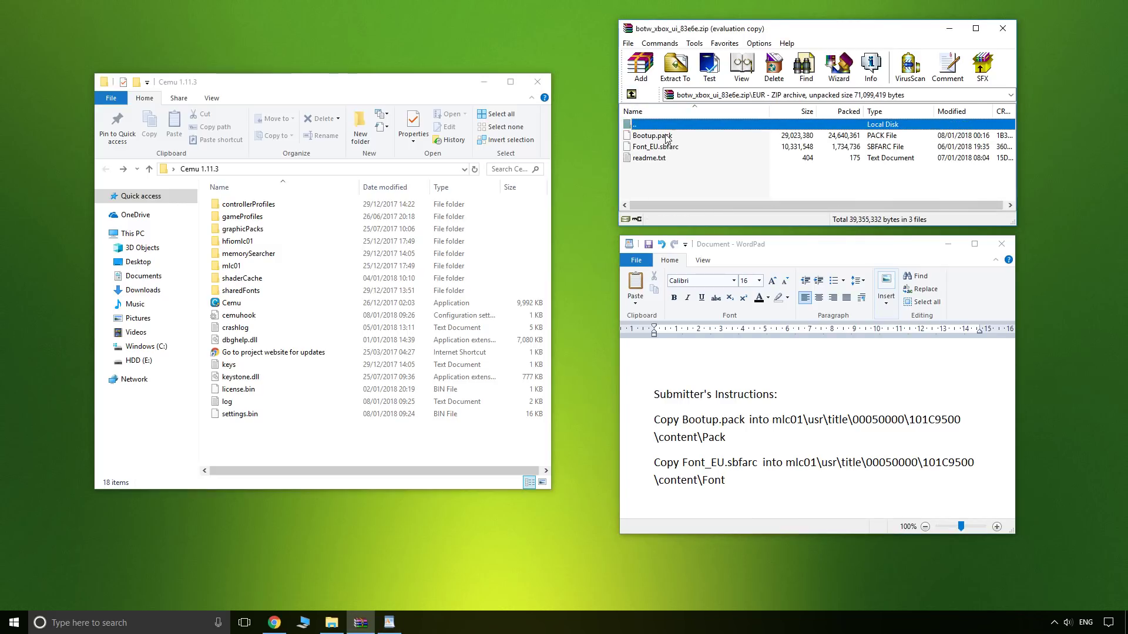
left_click(632, 99)
double_click(663, 147)
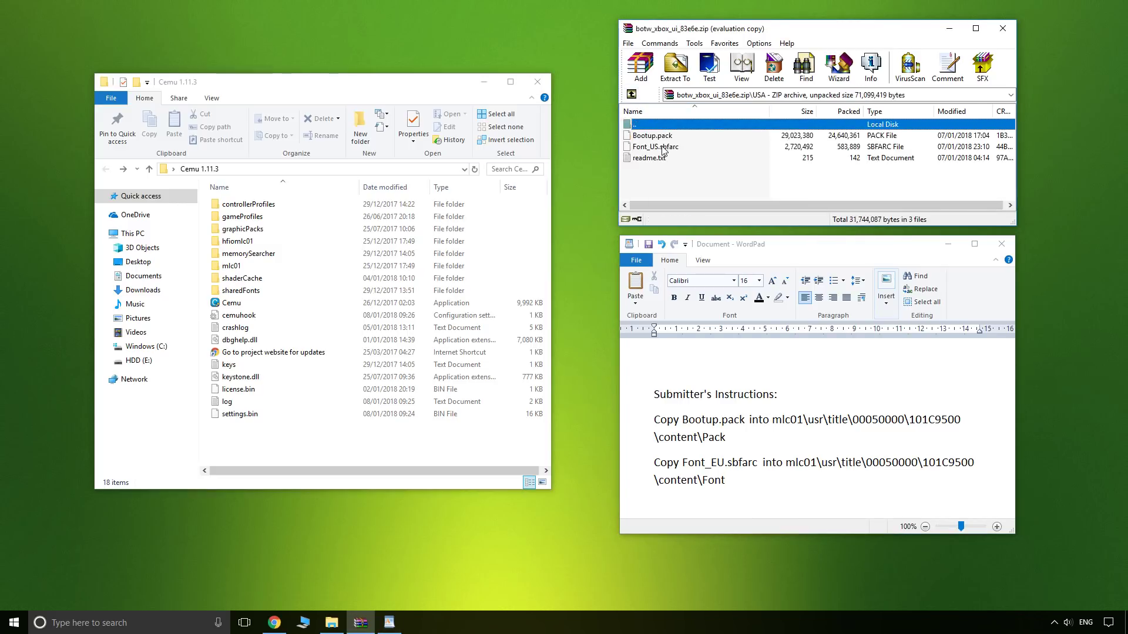
left_click(689, 138)
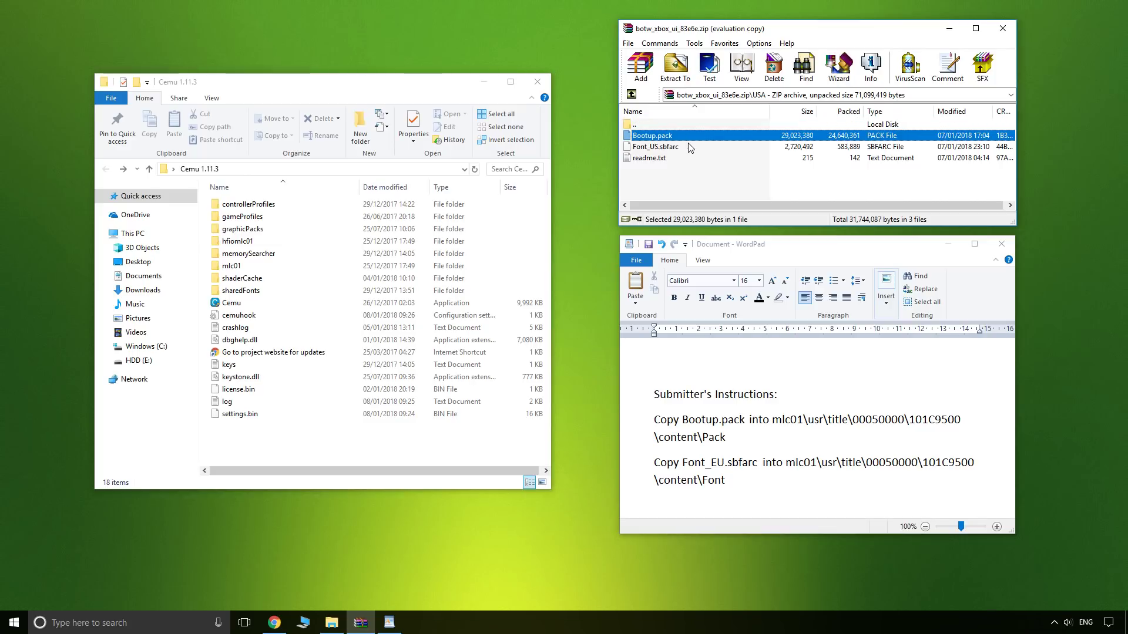
left_click(691, 148)
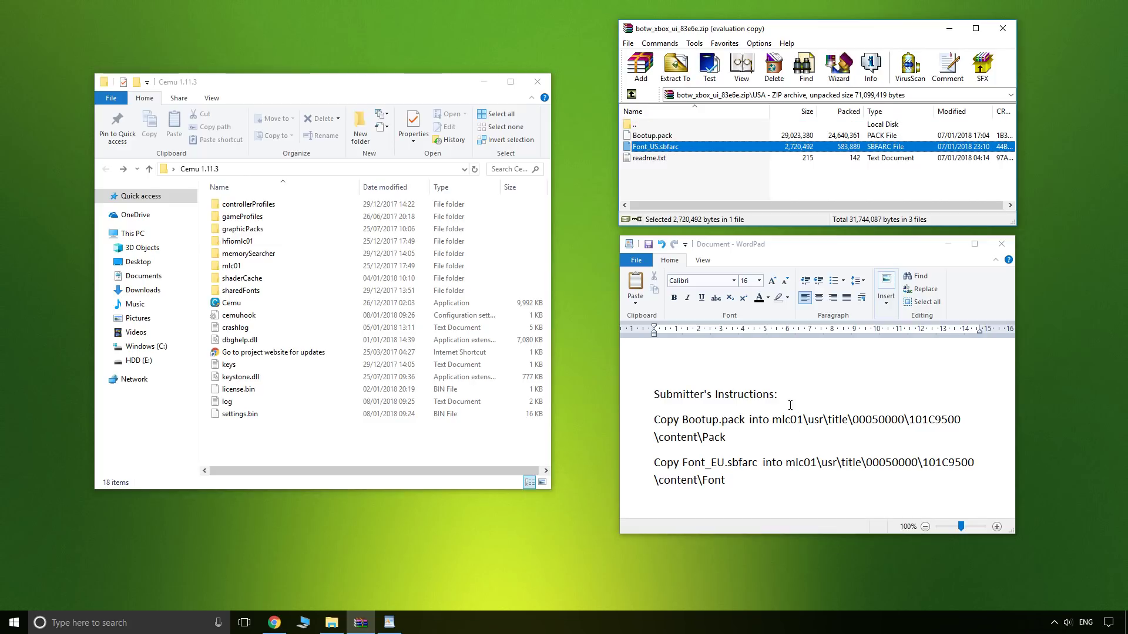
Reread the submitter's destination paths for Bootup.pack and the font file.
left_click(658, 421)
left_click_drag(741, 444, 660, 422)
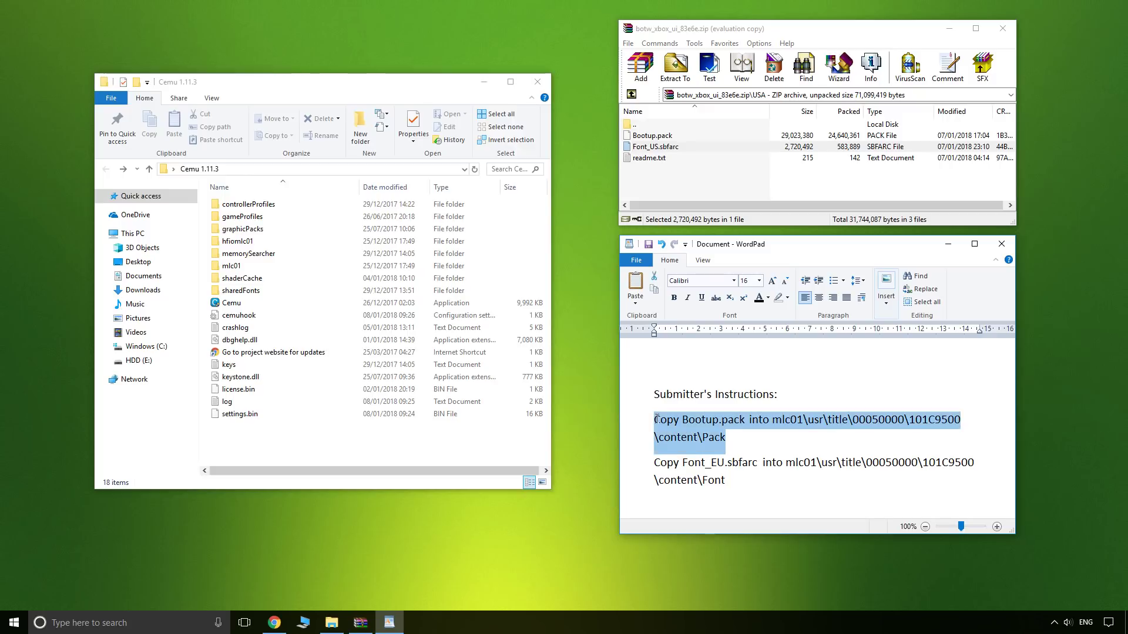
left_click_drag(738, 475, 659, 453)
left_click(768, 492)
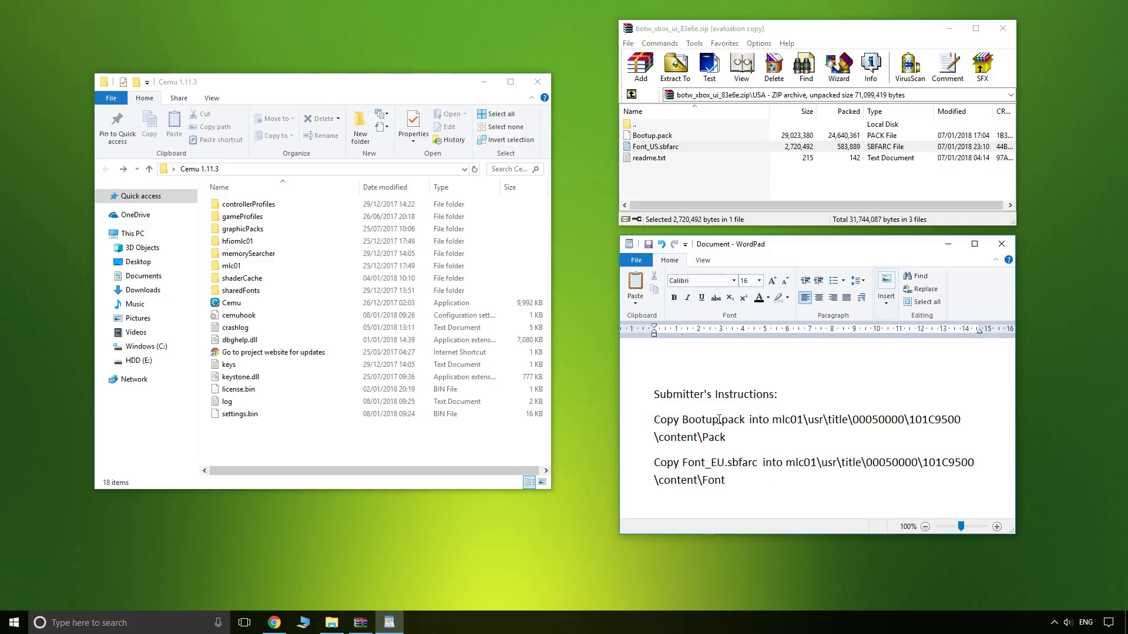
Select Bootup.pack in the archive and open mlc01\usr\title\00050000 inside the Cemu 1.11.3 folder.
left_click(666, 137)
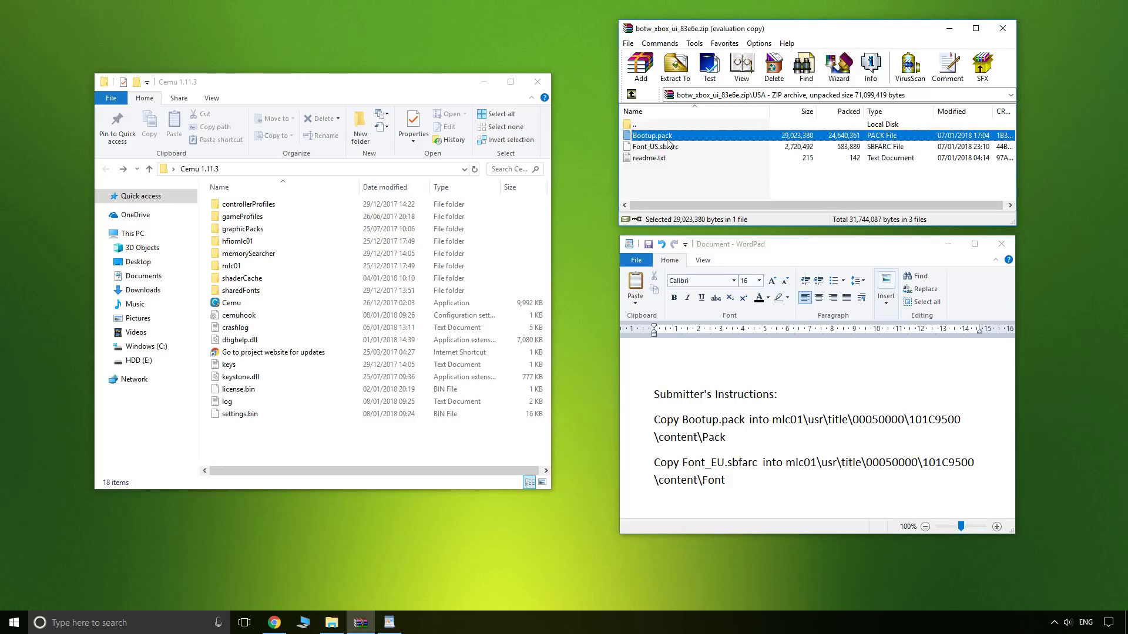
double_click(297, 266)
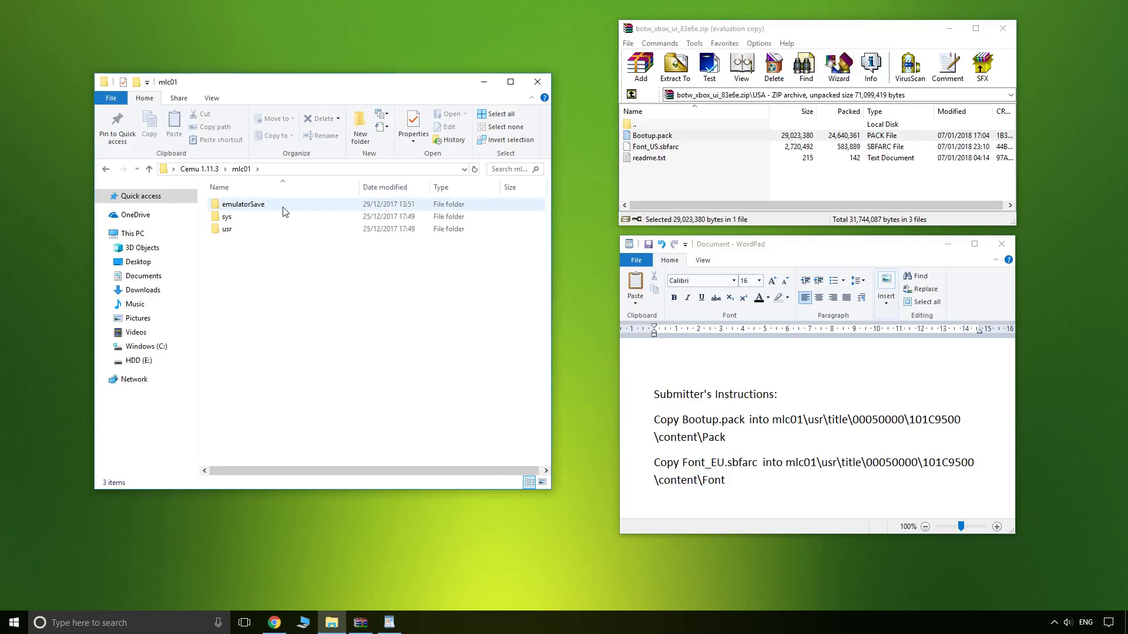
double_click(267, 231)
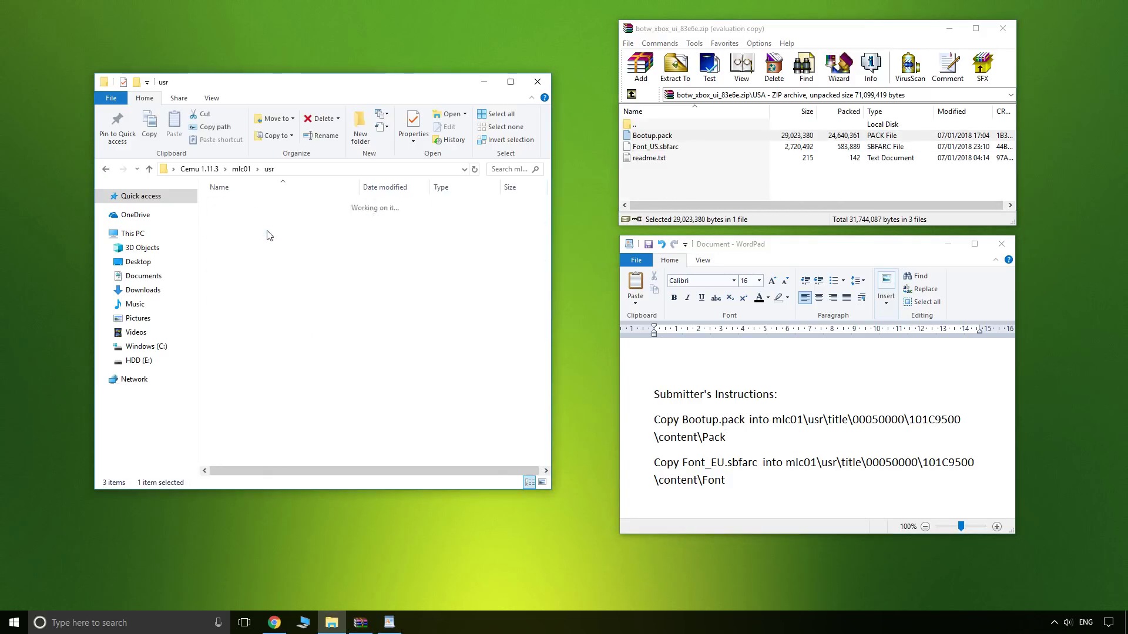
double_click(268, 221)
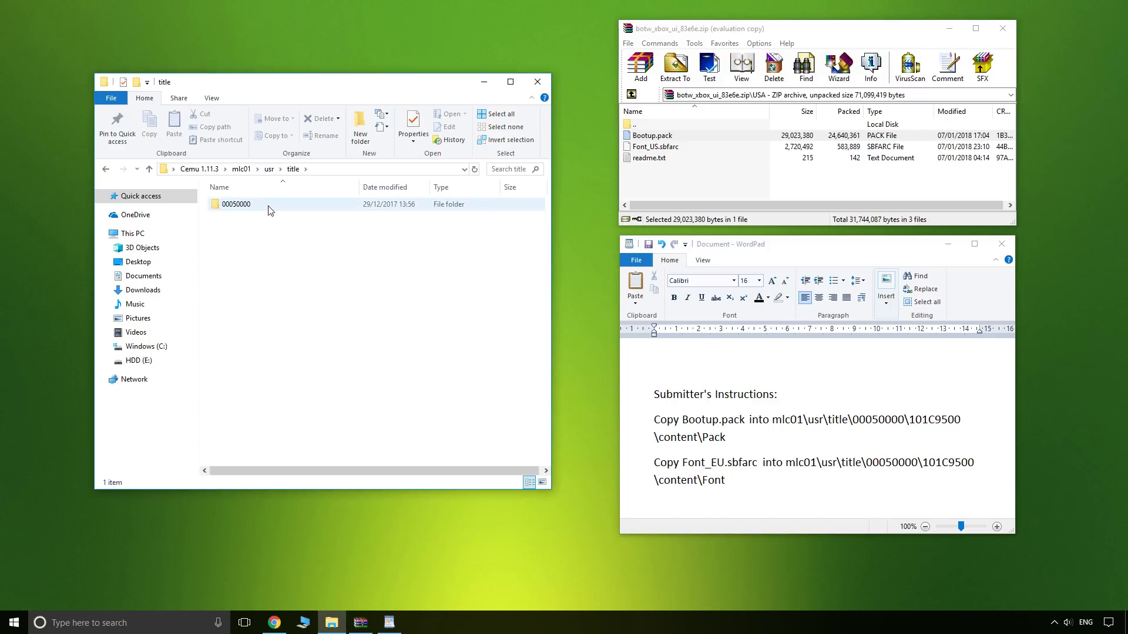
double_click(269, 209)
Compare the 101C9400 title folder with the 101C9500 folder name given in the instructions.
left_click(269, 210)
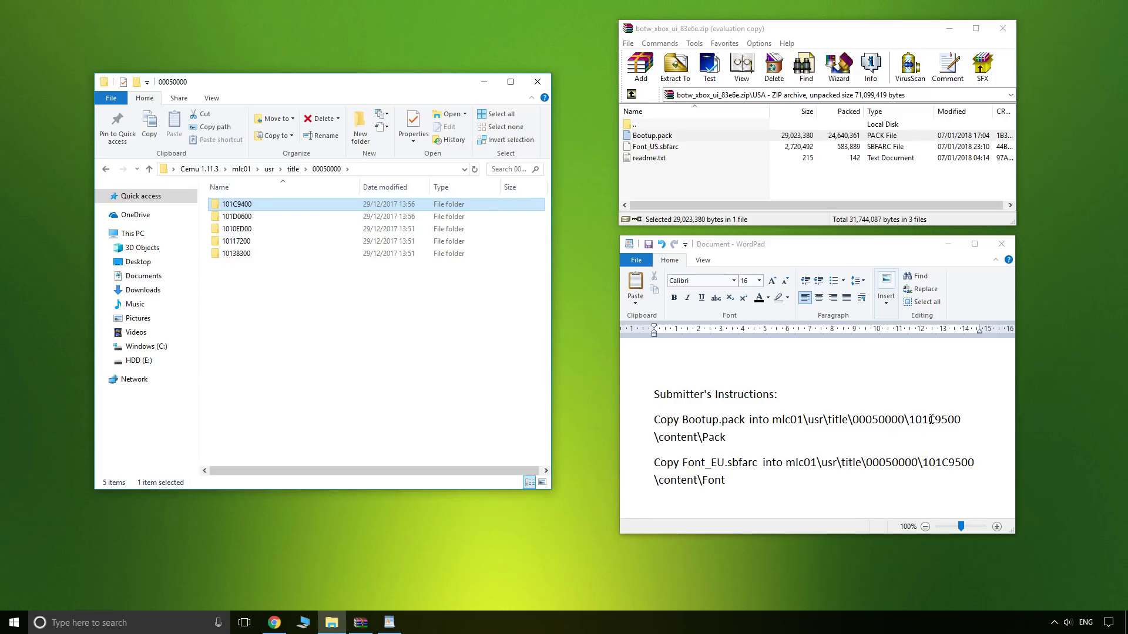
left_click(958, 420)
double_click(943, 421)
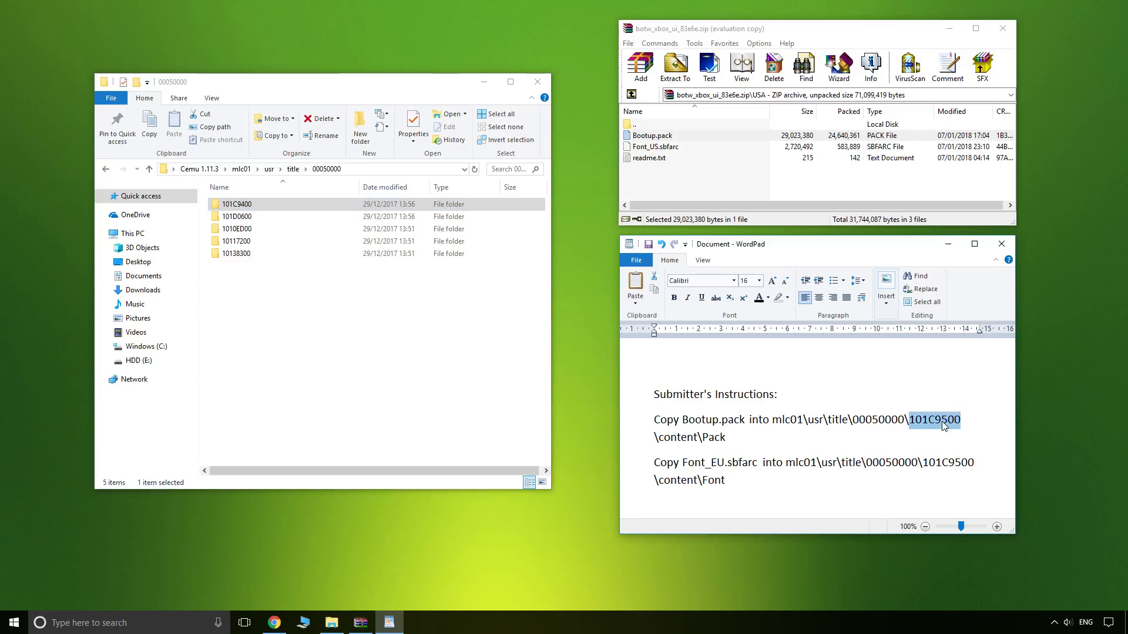
key("alt+Tab")
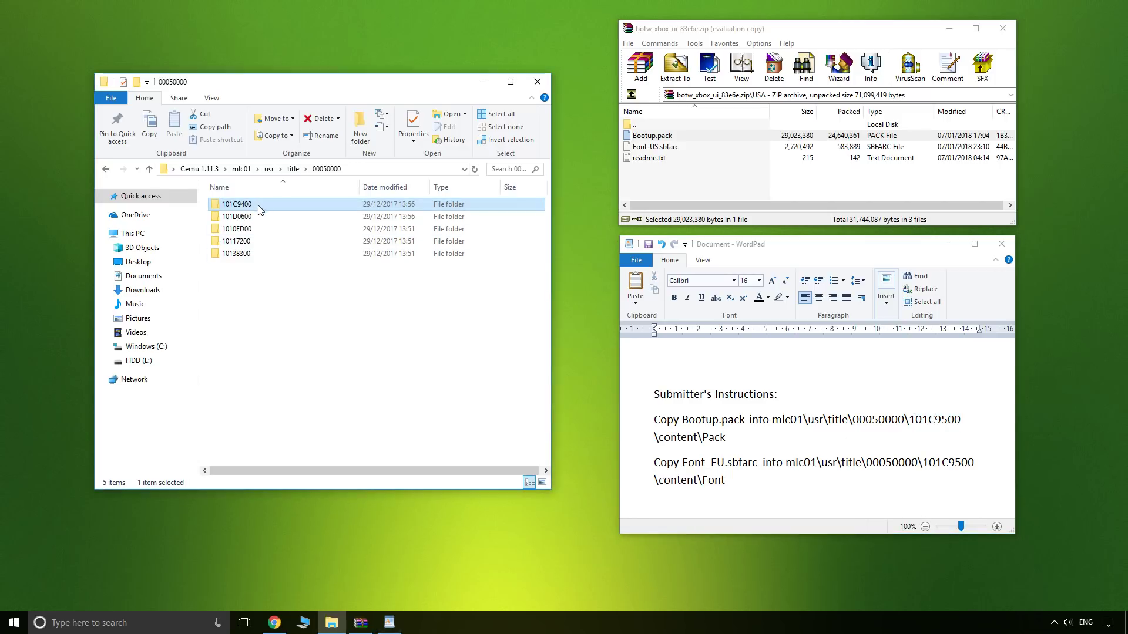
Open the content\Pack folder inside the 101C9400 title folder.
double_click(260, 210)
left_click(267, 232)
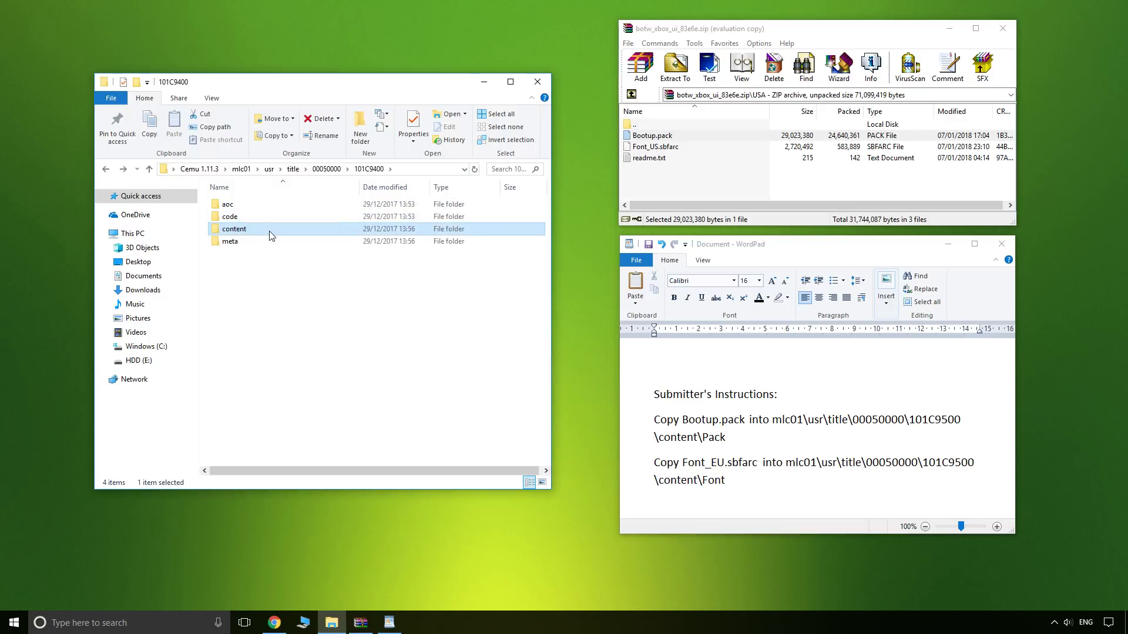
double_click(271, 236)
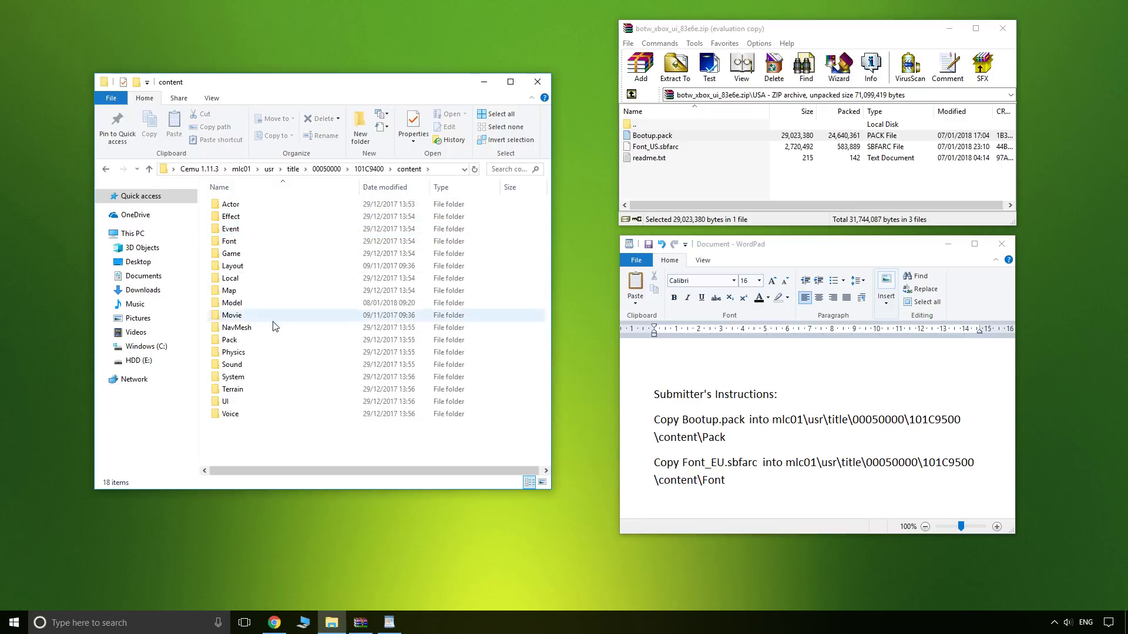
double_click(273, 340)
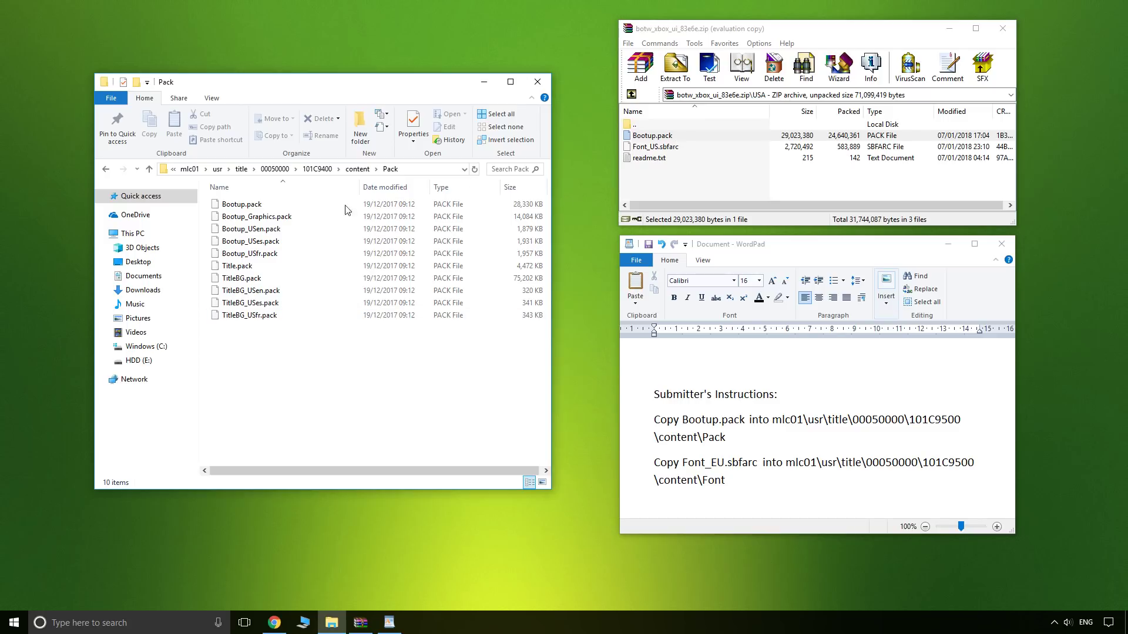
Copy Bootup.pack from the archive's USA folder into the Pack folder, replacing the existing file.
left_click(288, 204)
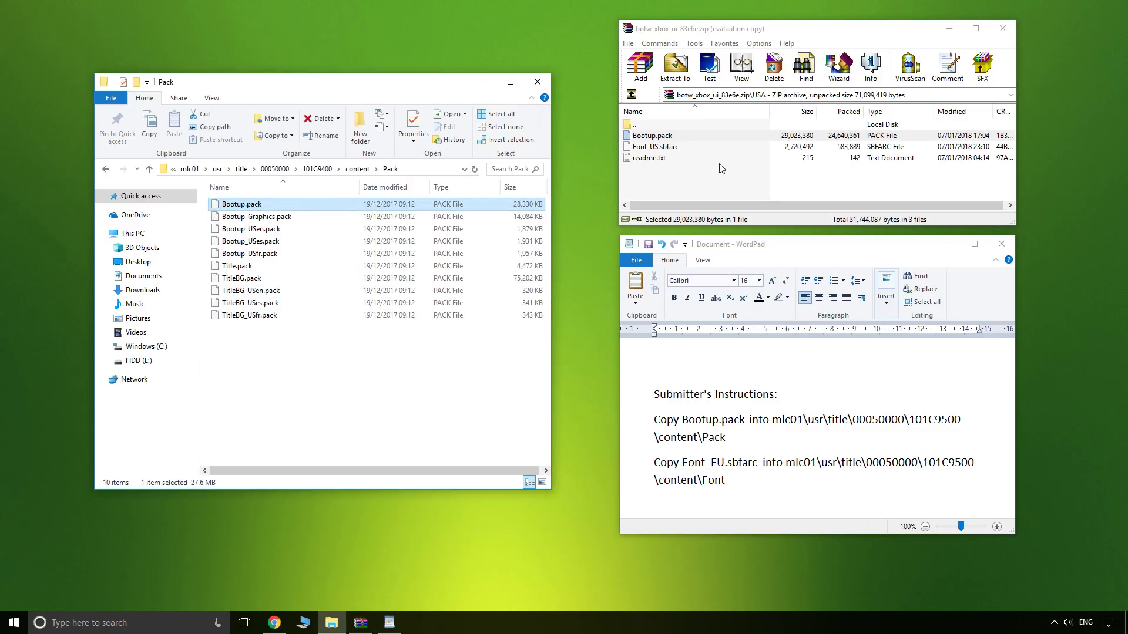
left_click_drag(676, 141, 334, 360)
left_click(605, 217)
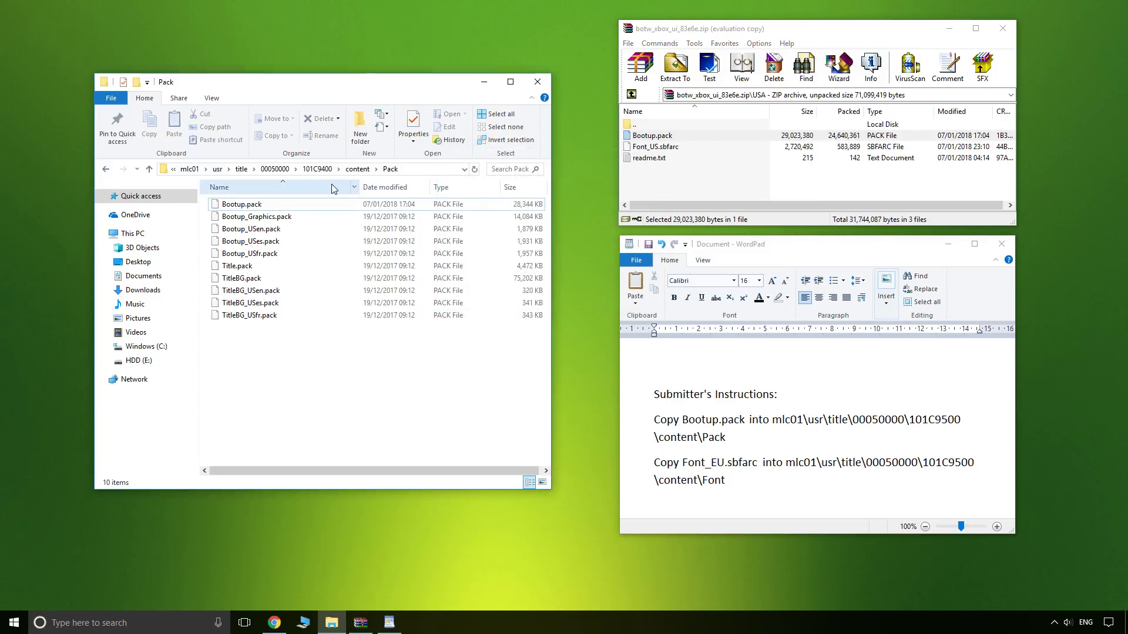
Replace Font_US.sbfarc in content\Font with the archive's USA version, and return to the Cemu 1.11.3 folder.
left_click(105, 170)
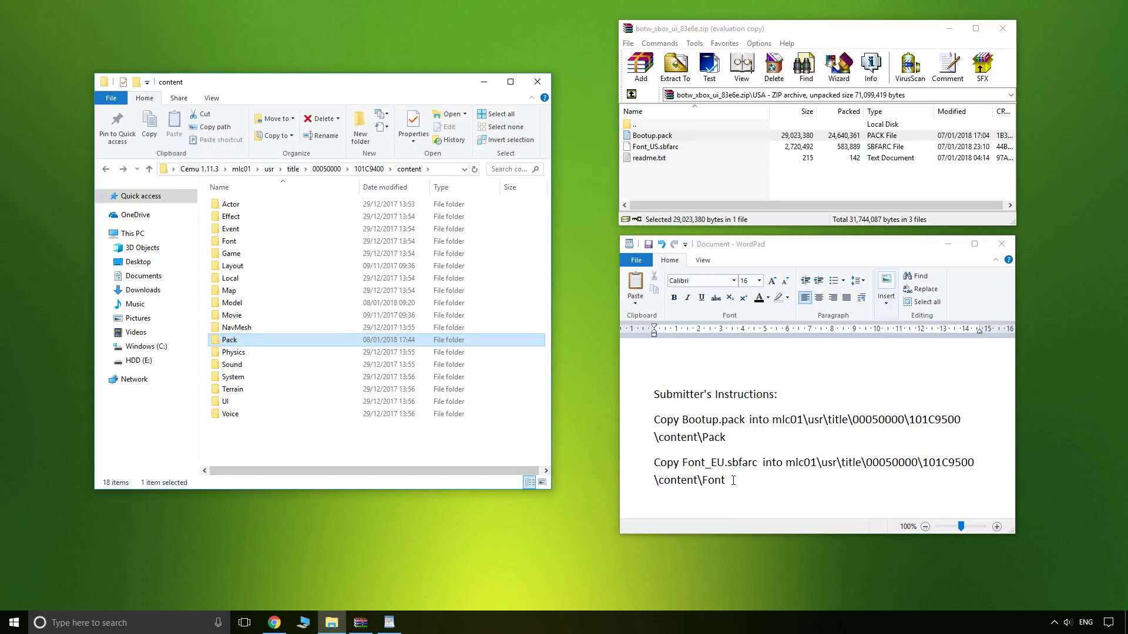
double_click(262, 242)
left_click_drag(667, 148, 272, 255)
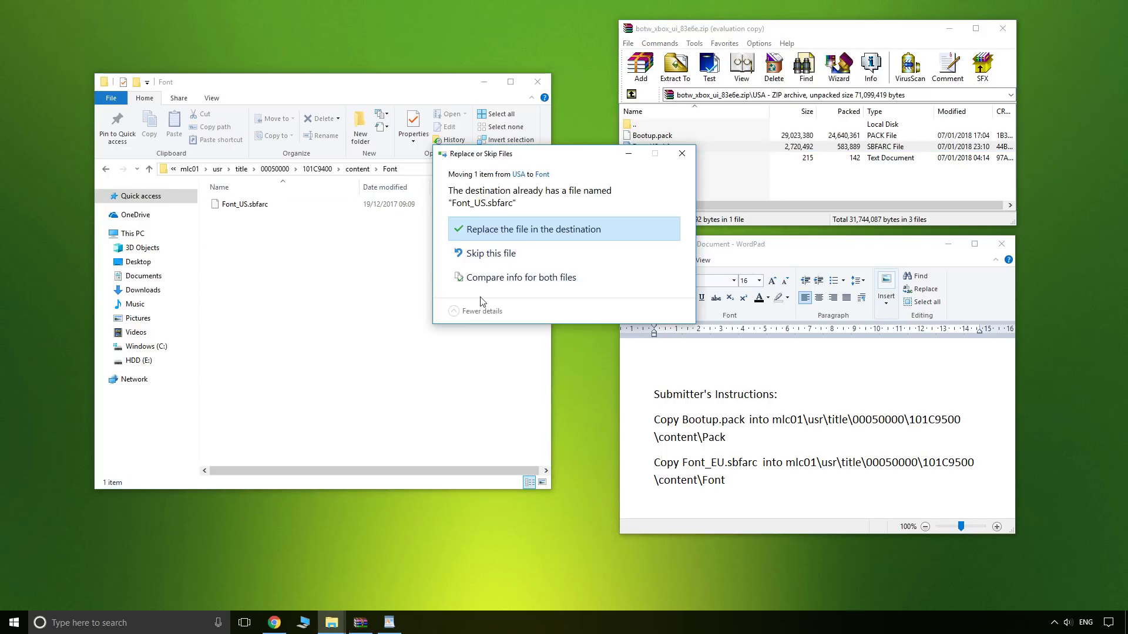
left_click(493, 230)
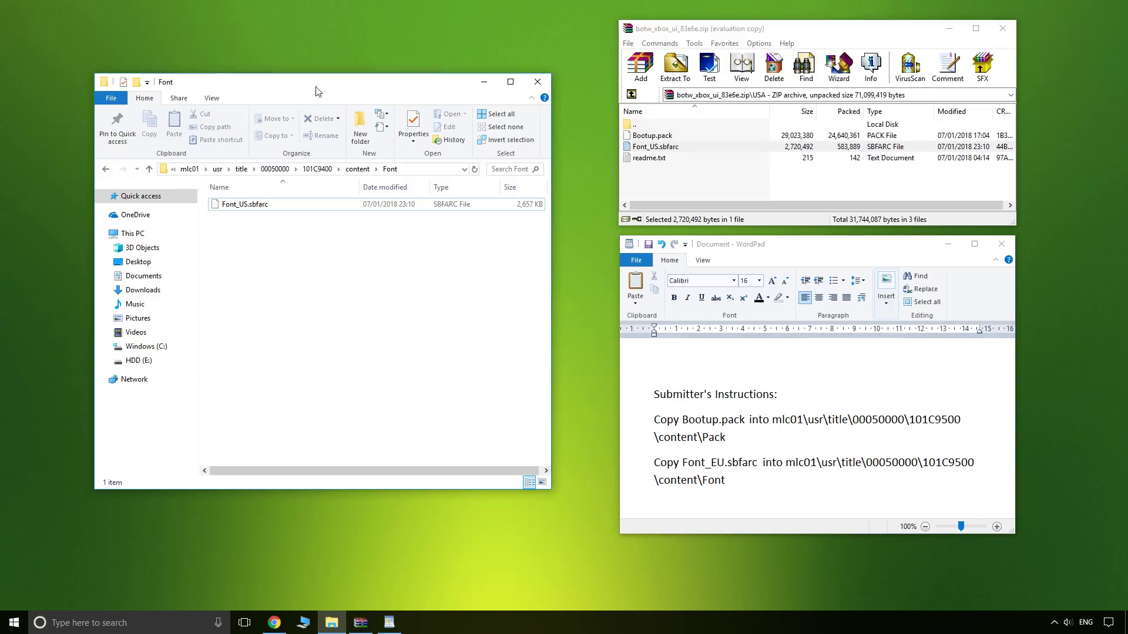
left_click(174, 169)
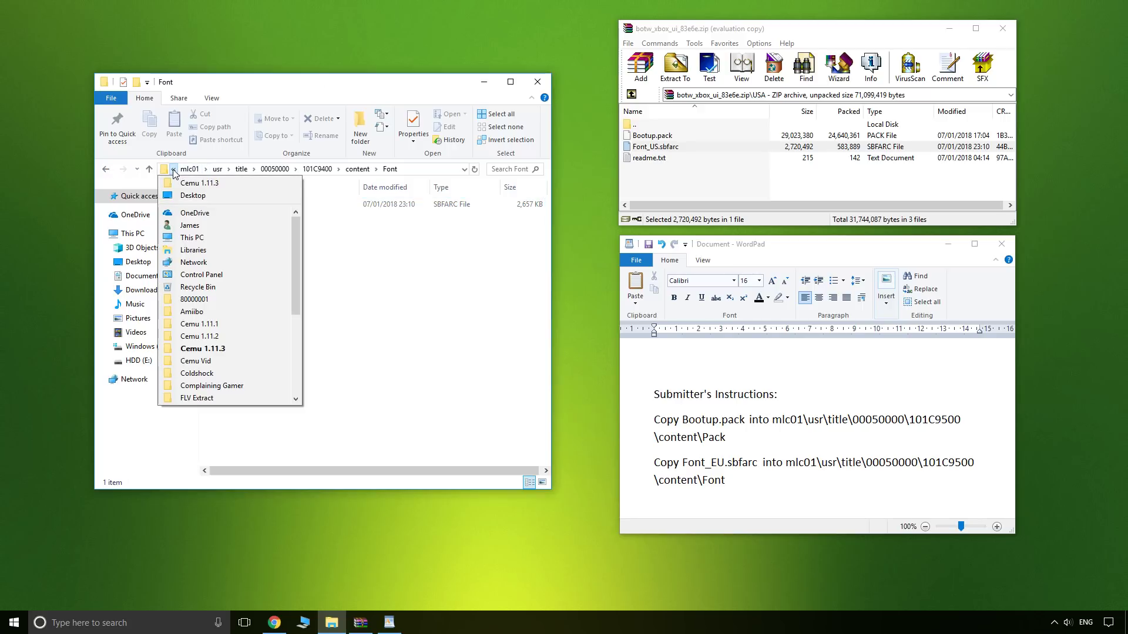
left_click(200, 185)
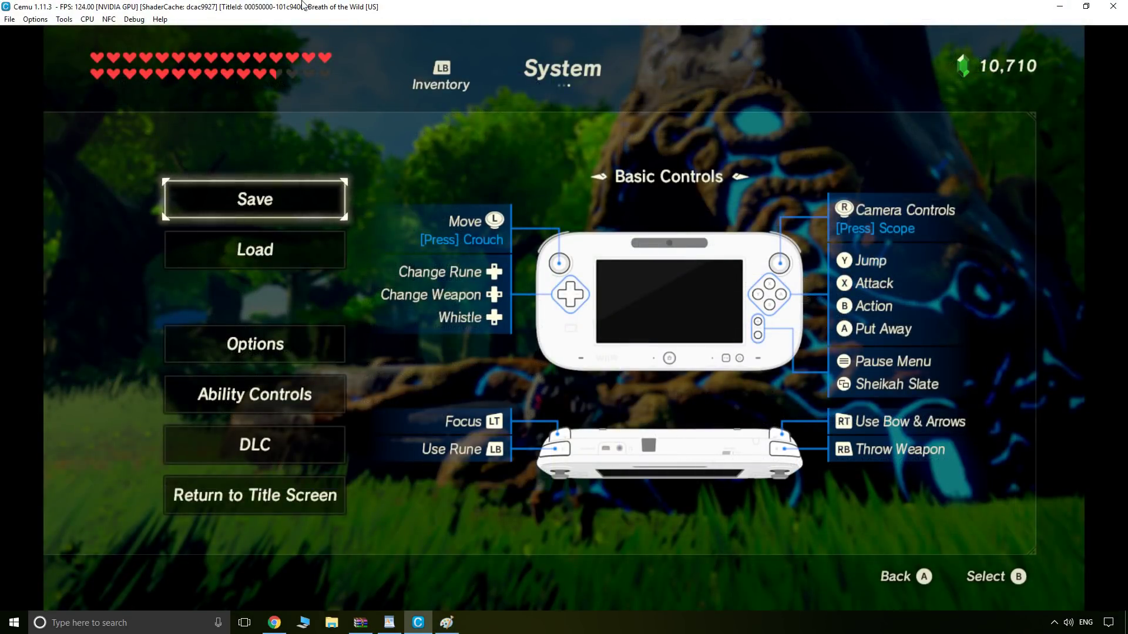
In Cemu's input settings, set Controller 1 to emulate the Wii U GamePad with the XInput API.
left_click(36, 19)
left_click(118, 153)
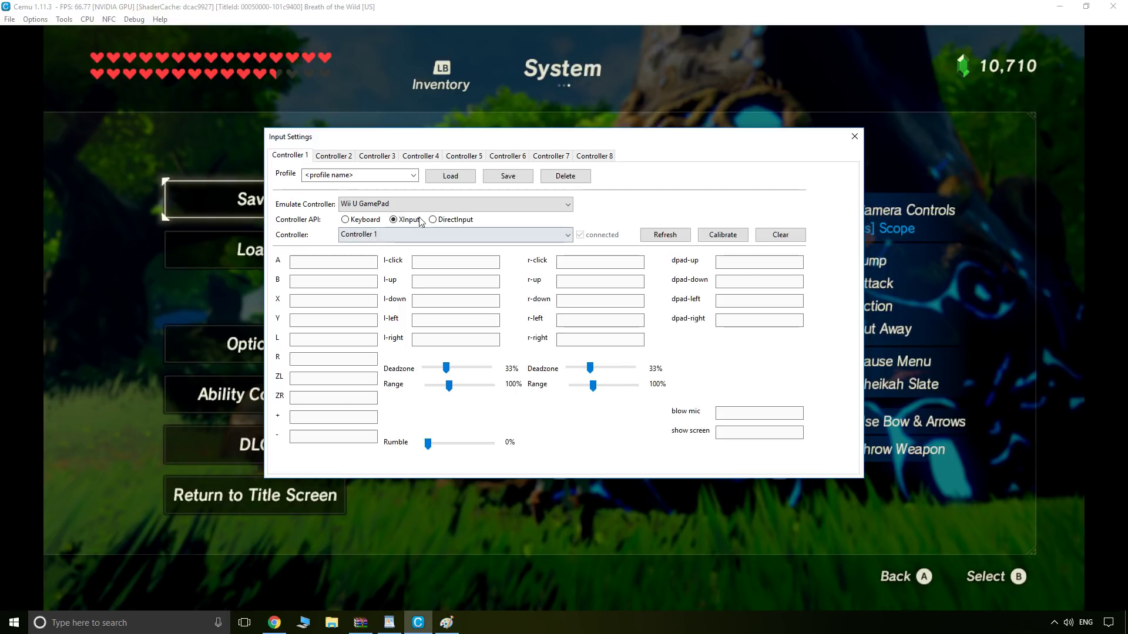
left_click(443, 204)
left_click(443, 225)
left_click(394, 220)
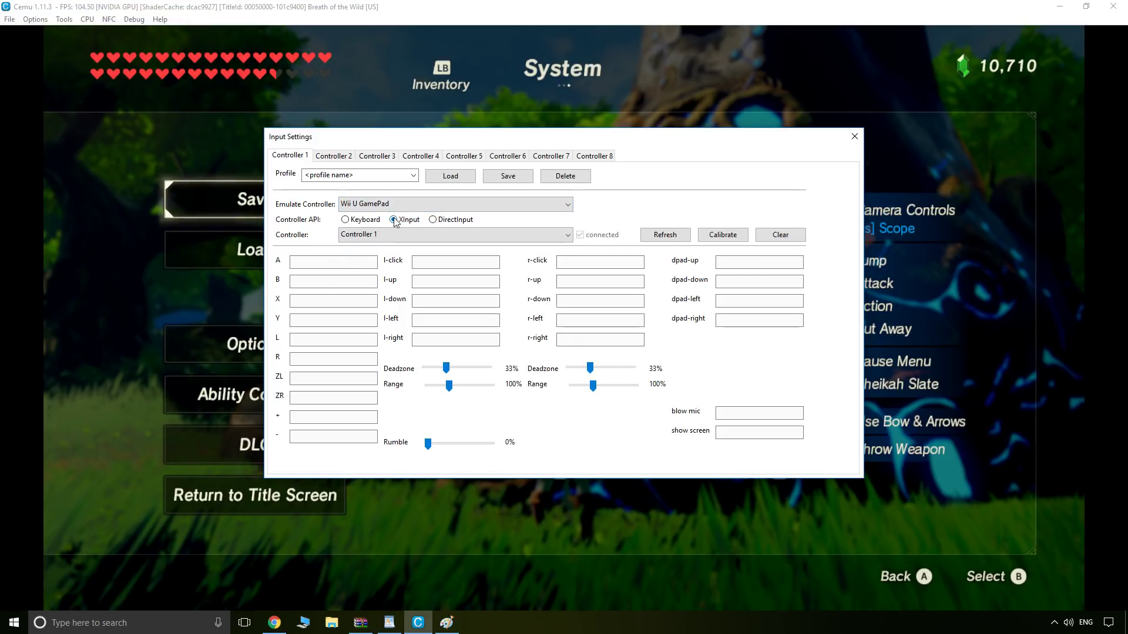
Map A to B, B to A, X to Y and Y to X, and assign the shoulder buttons, triggers, Start, Select, sticks and D-pad to their counterparts.
left_click(344, 261)
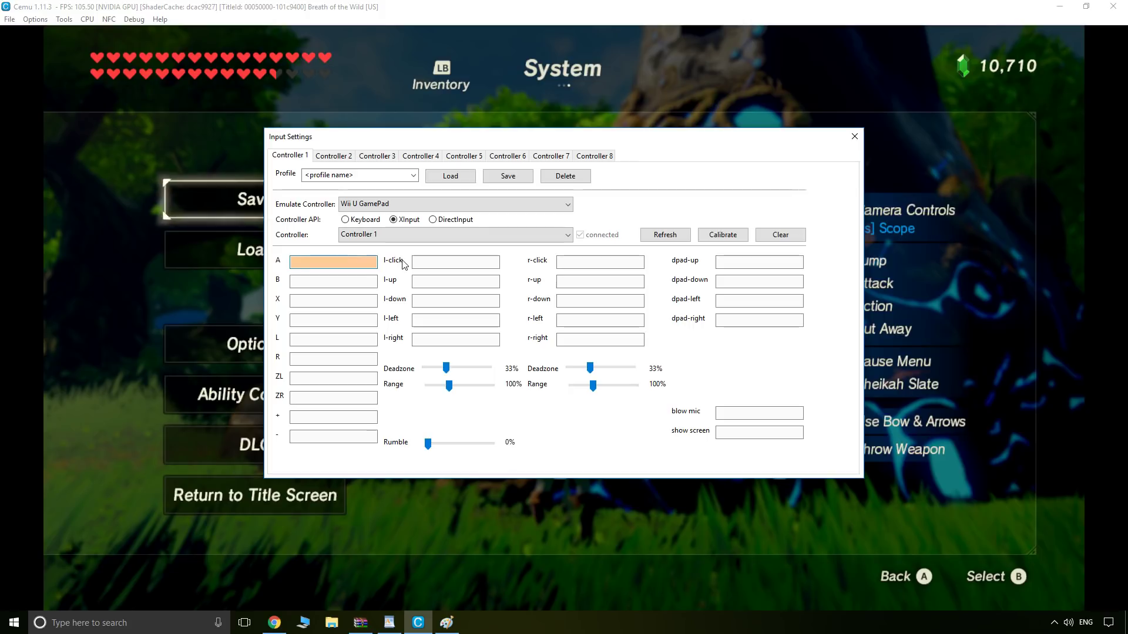
key("b")
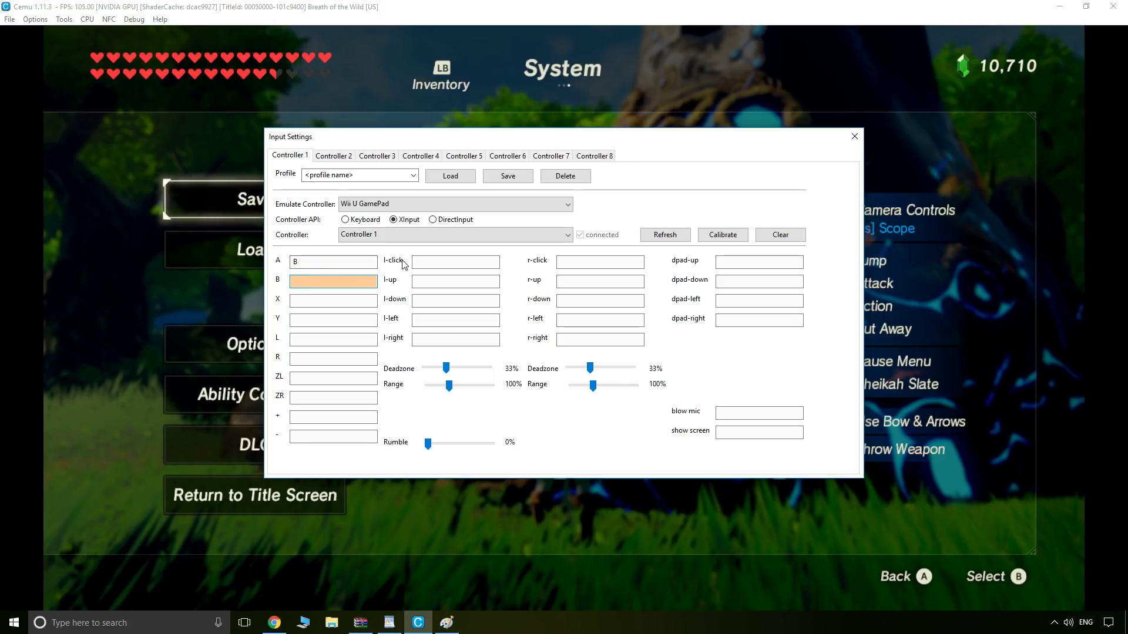
key("a")
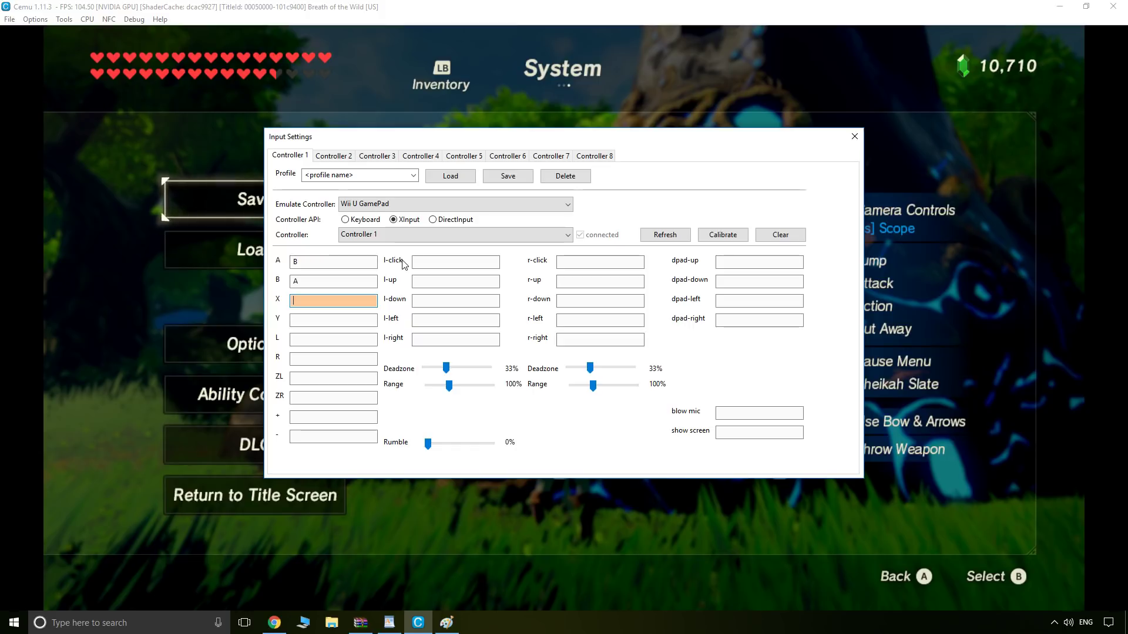
key("y")
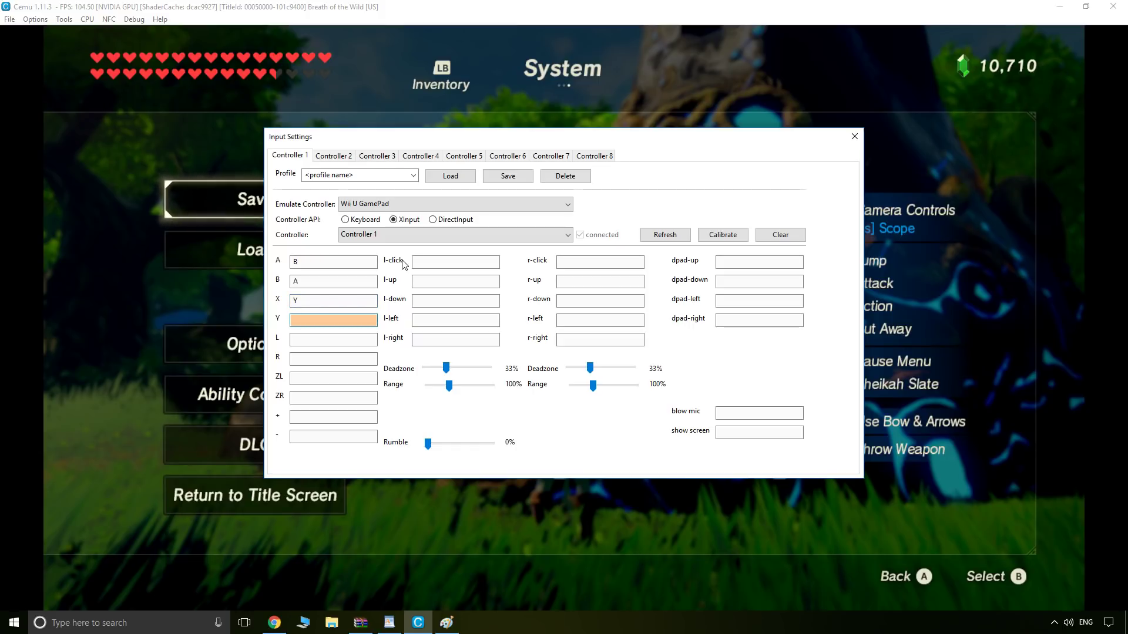
key("x")
key("l")
key("r")
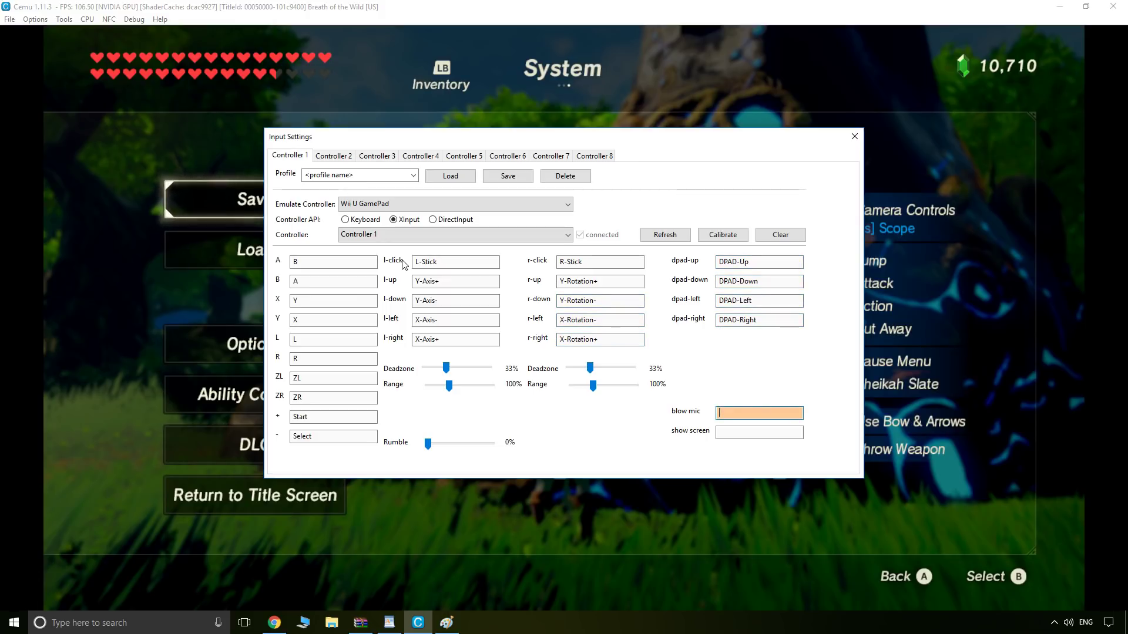
Save the controller mapping as profile XB and close the input settings.
left_click(352, 175)
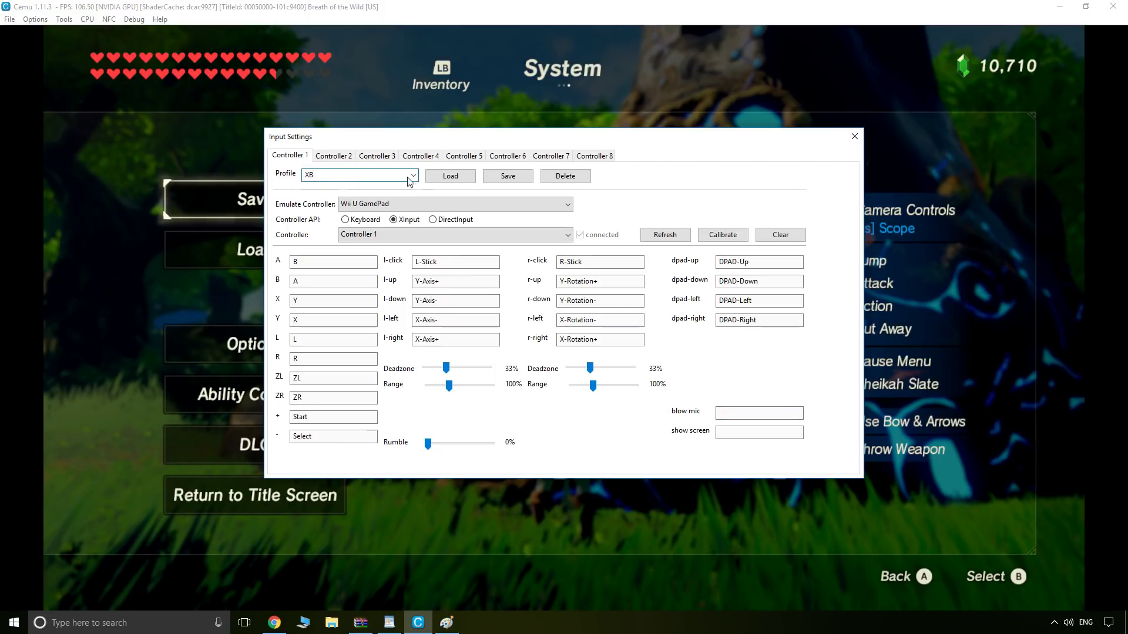
left_click(508, 177)
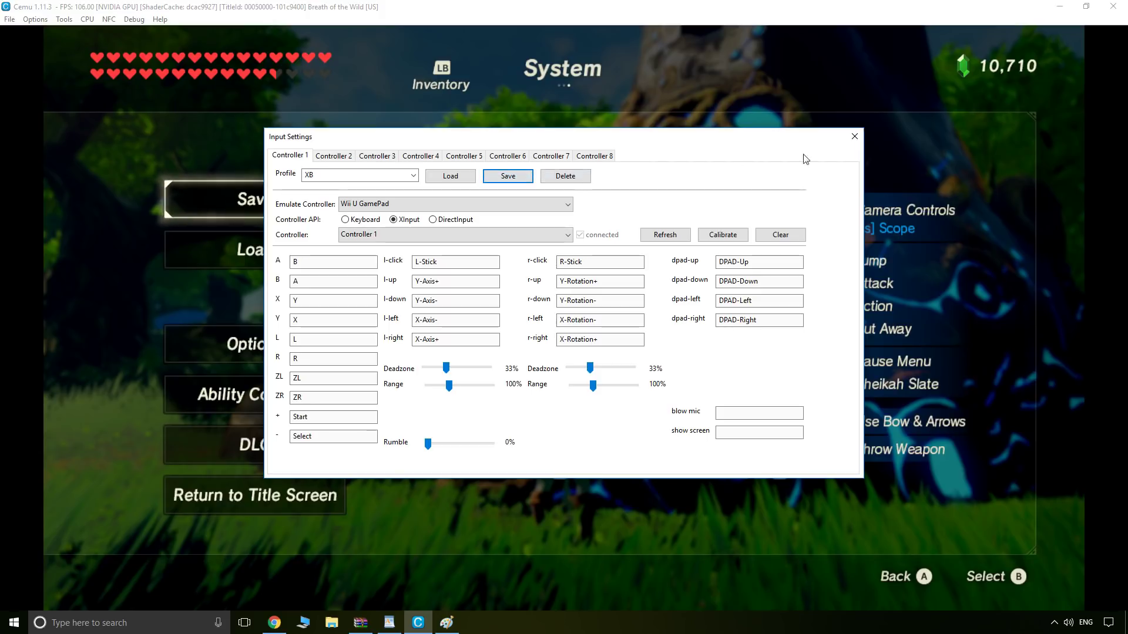
left_click(854, 137)
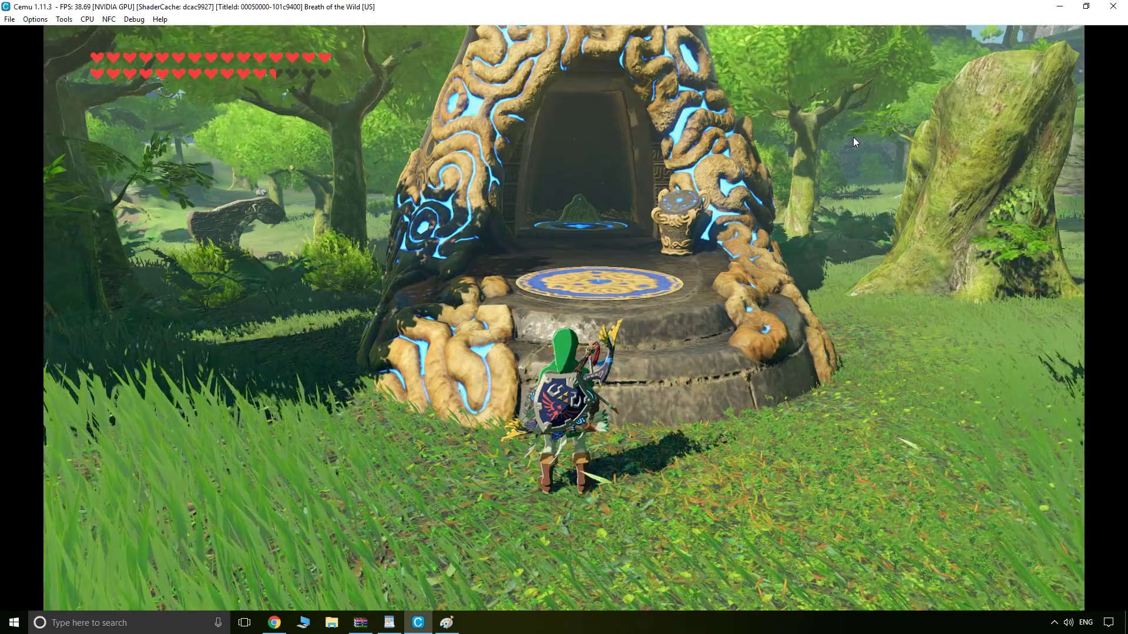